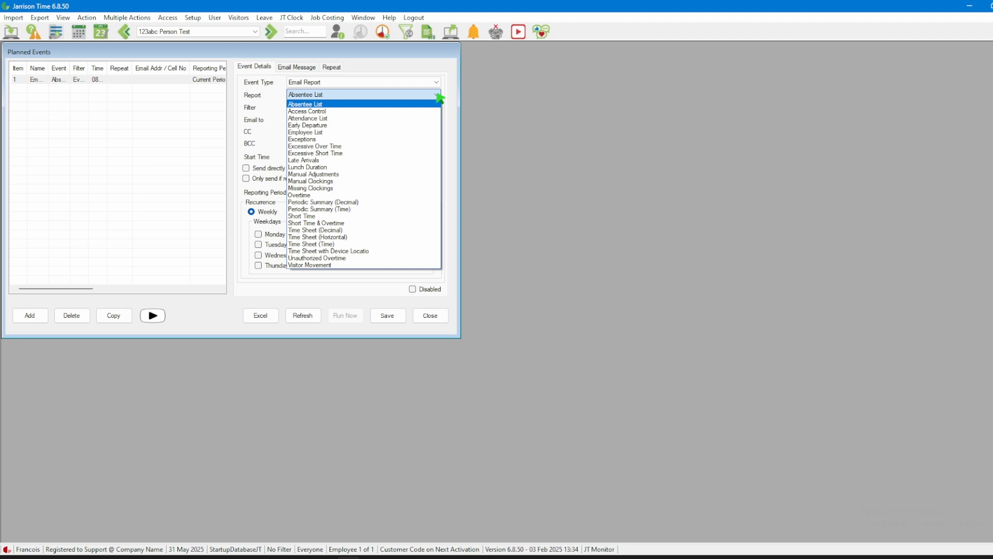
Set the email report event to the Absentee List for Everyone and enter the recipient's email address
{"action": "left_click", "coordinate": [439, 98]}
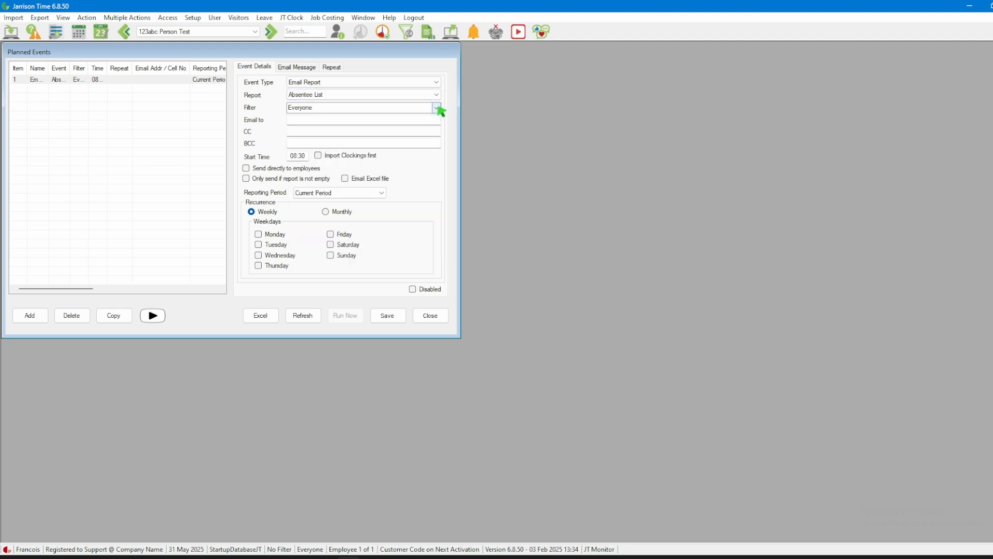
{"action": "left_click", "coordinate": [437, 108]}
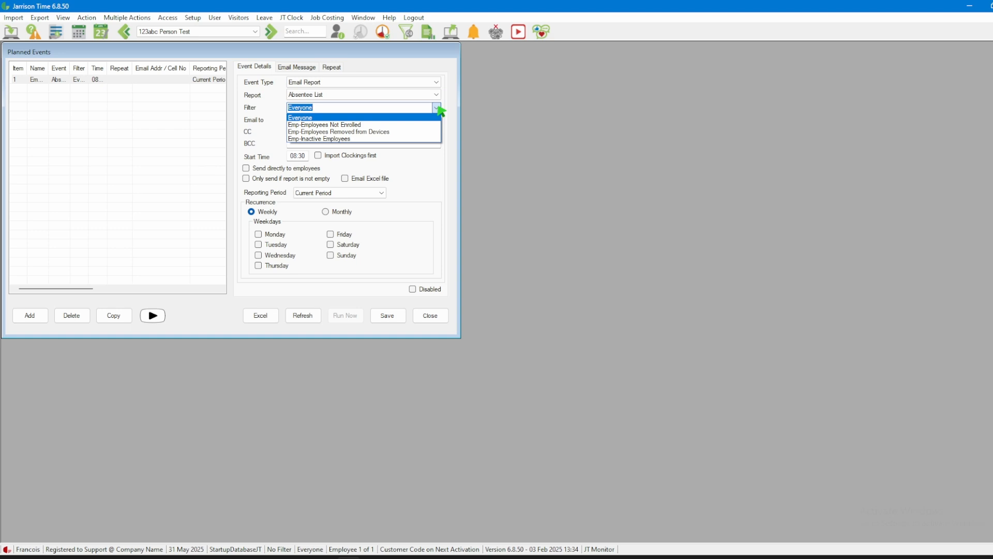
{"action": "left_click", "coordinate": [439, 108]}
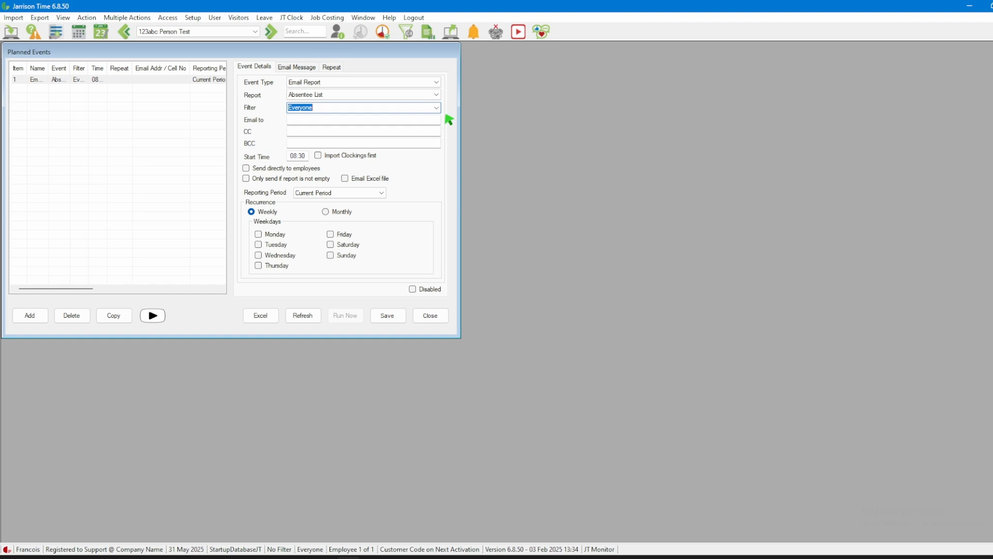
{"action": "left_click", "coordinate": [331, 123]}
{"action": "key", "text": "ctrl+v"}
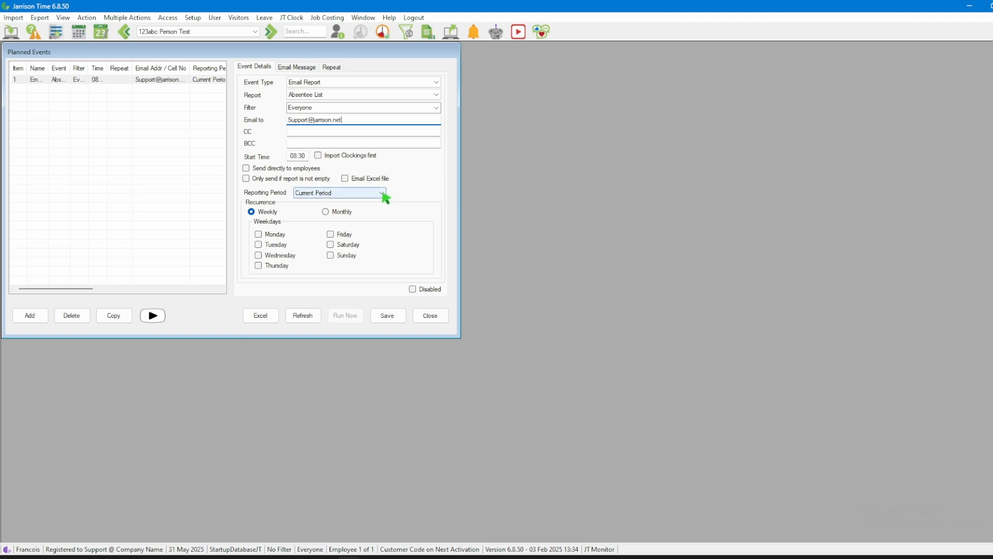
Schedule the absentee report for the Current Period with weekly recurrence on Monday, Tuesday, Wednesday, Thursday and Friday
{"action": "left_click", "coordinate": [382, 193]}
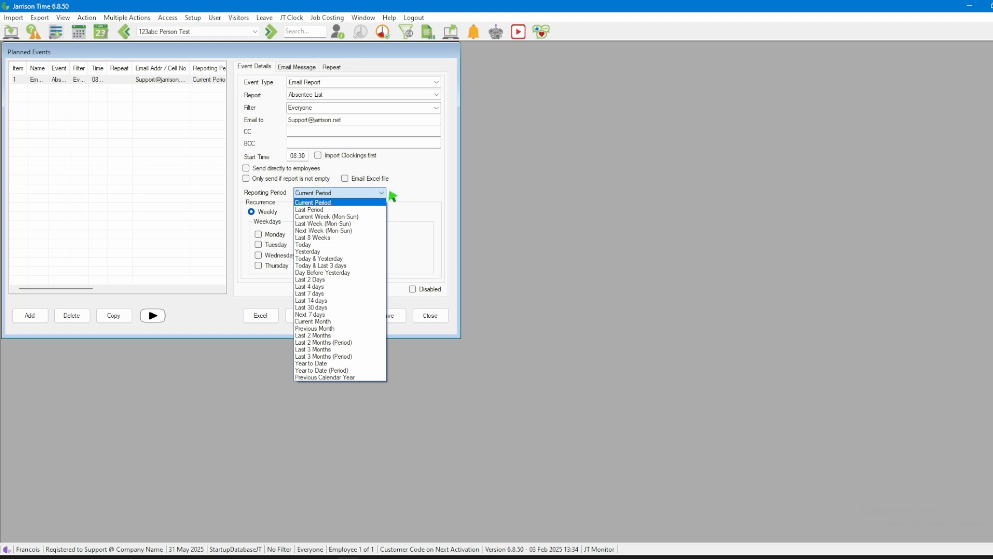
{"action": "left_click", "coordinate": [390, 193]}
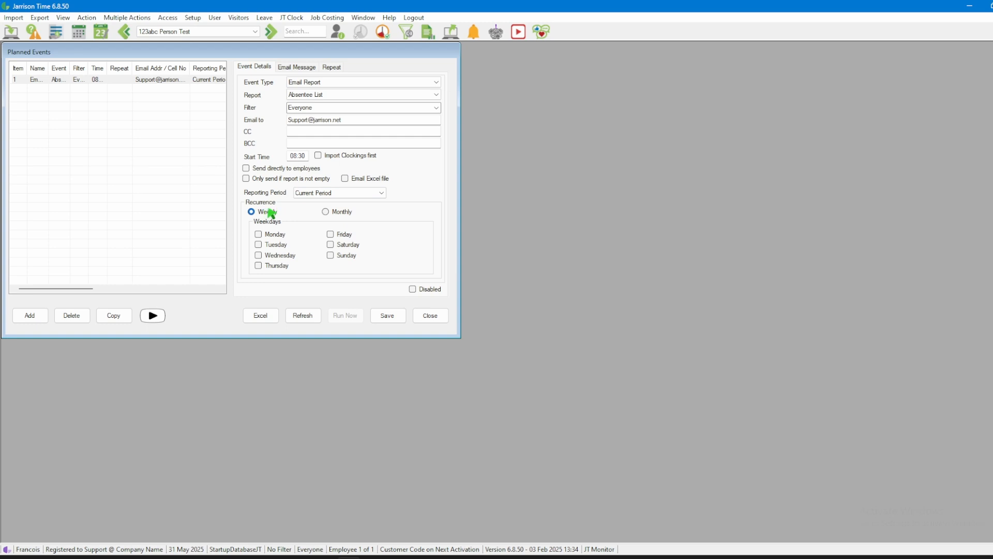
{"action": "left_click", "coordinate": [326, 212]}
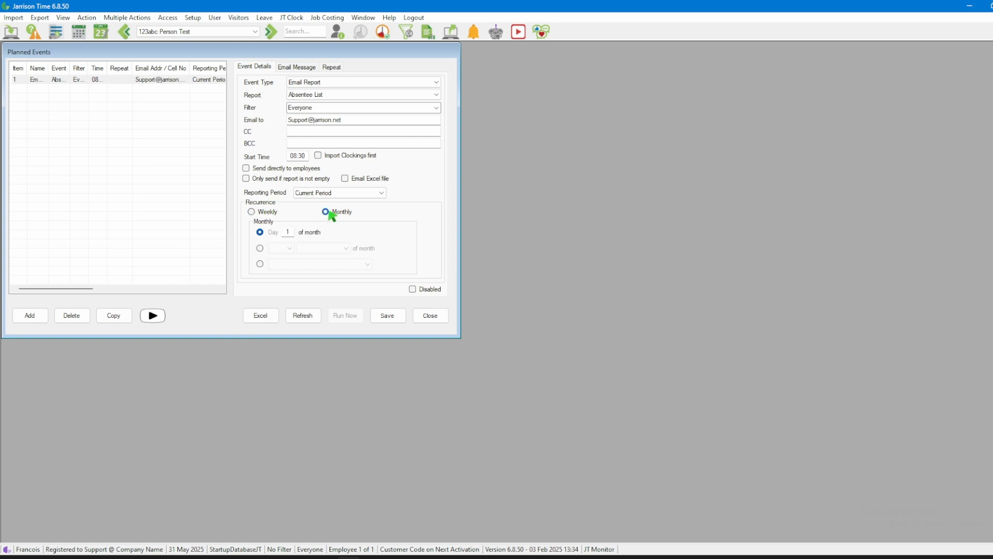
{"action": "left_click", "coordinate": [268, 212]}
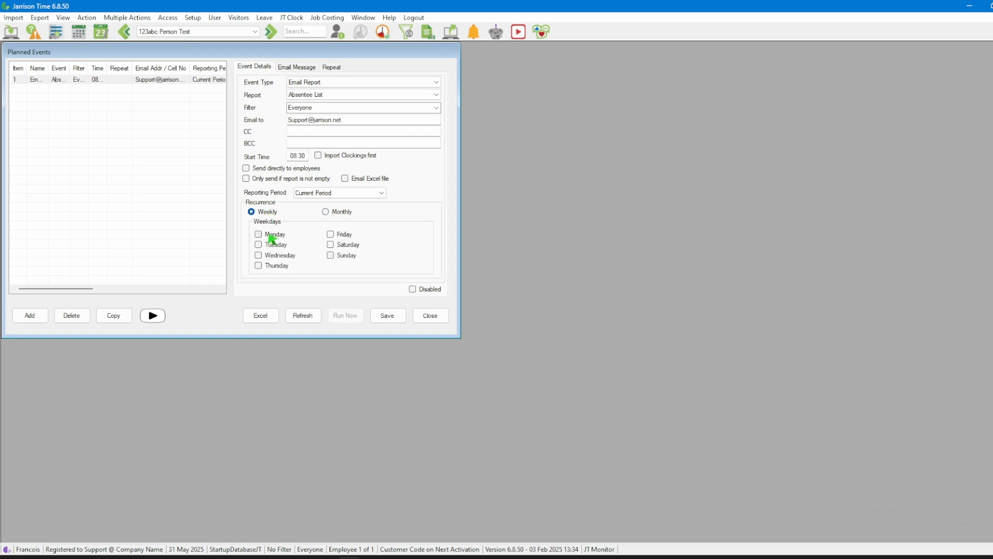
{"action": "left_click", "coordinate": [265, 234]}
{"action": "left_click", "coordinate": [265, 244]}
{"action": "left_click", "coordinate": [264, 255]}
{"action": "left_click", "coordinate": [259, 265]}
{"action": "left_click", "coordinate": [331, 234]}
Enter the email message "Hi, find attached the absent list" and save the absentee report event without repeat options
{"action": "left_click", "coordinate": [313, 72]}
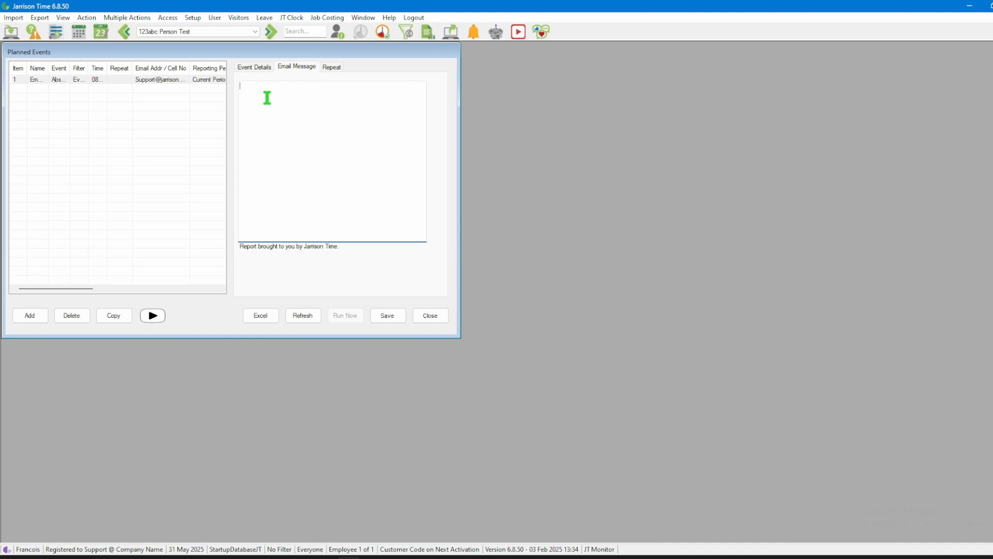
{"action": "type", "text": "Hi, find attached the absent list"}
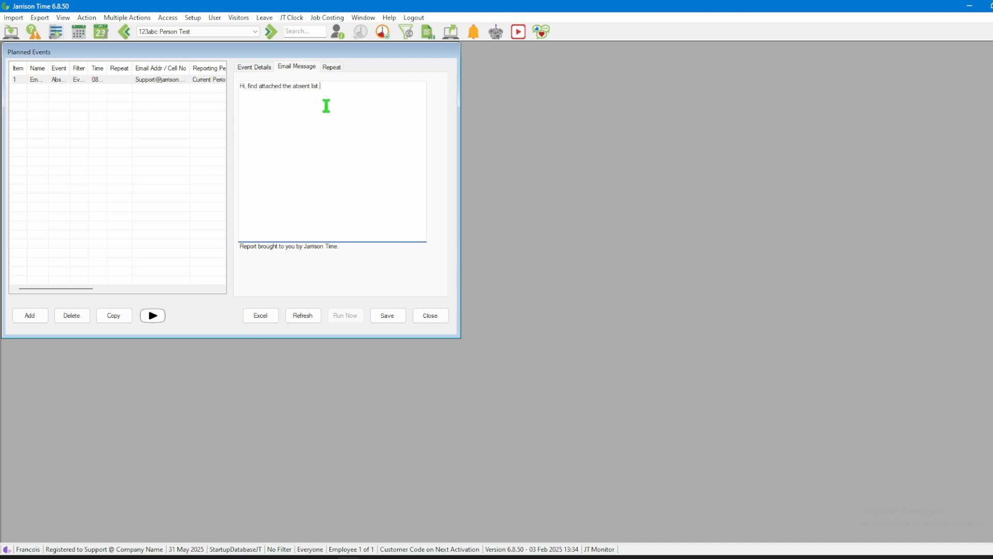
{"action": "left_click", "coordinate": [338, 70]}
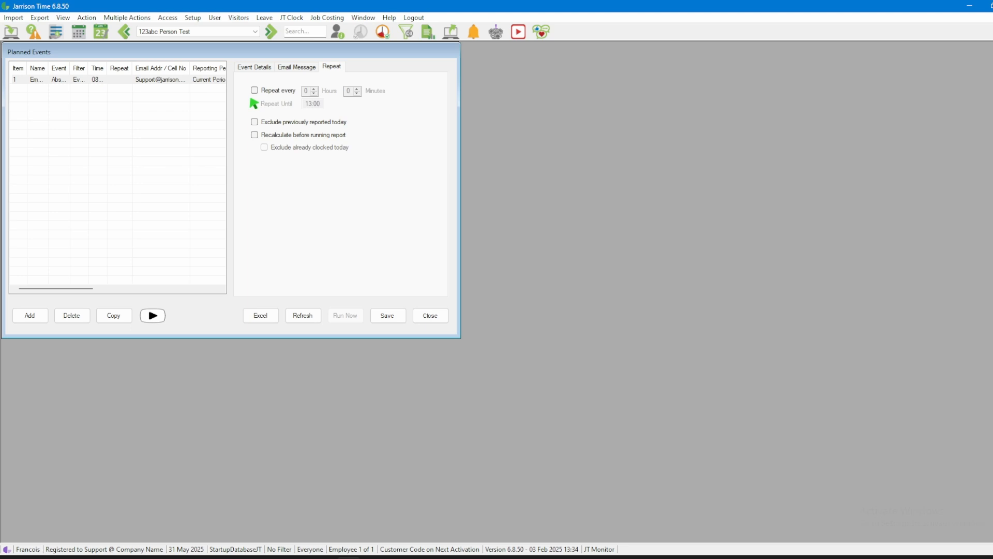
{"action": "left_click", "coordinate": [391, 317]}
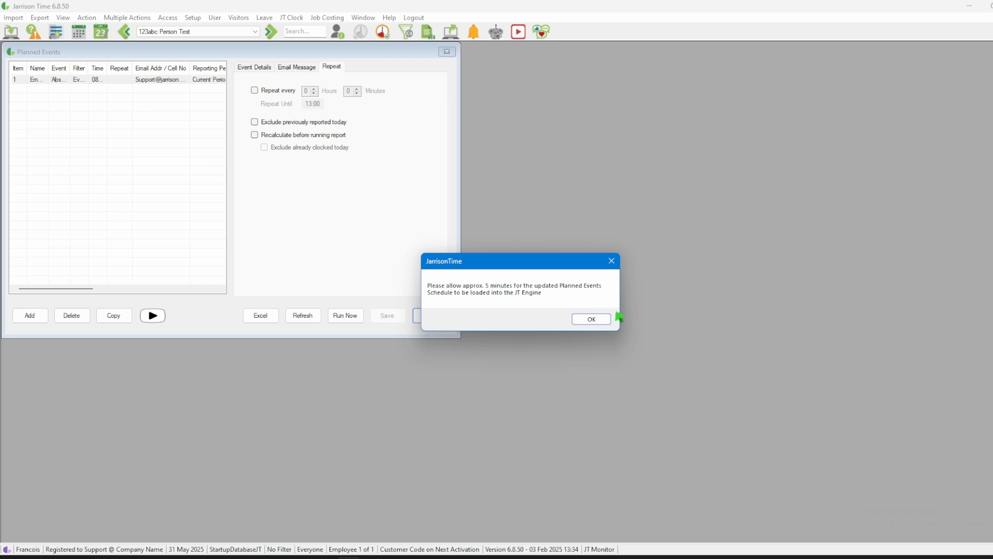
{"action": "left_click", "coordinate": [602, 320]}
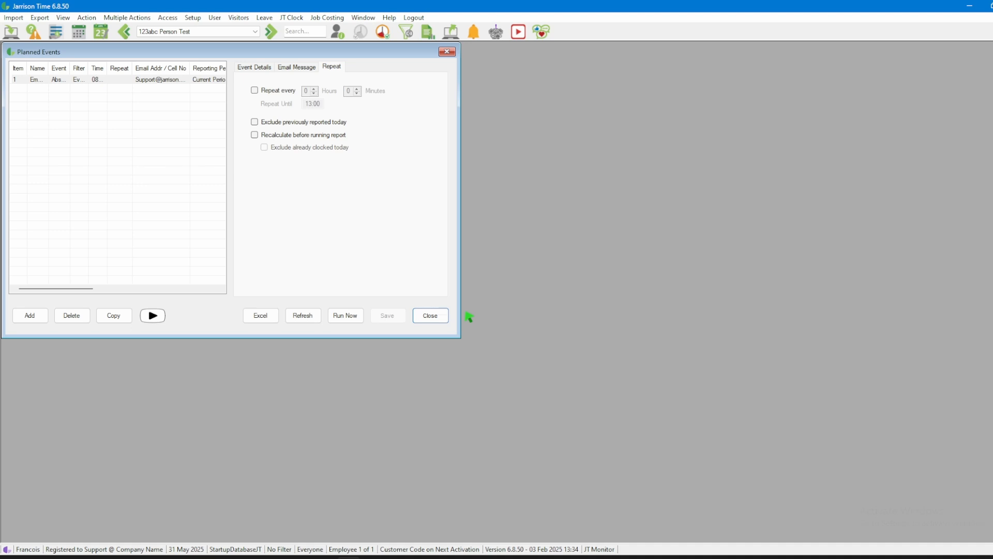
{"action": "left_click", "coordinate": [123, 82]}
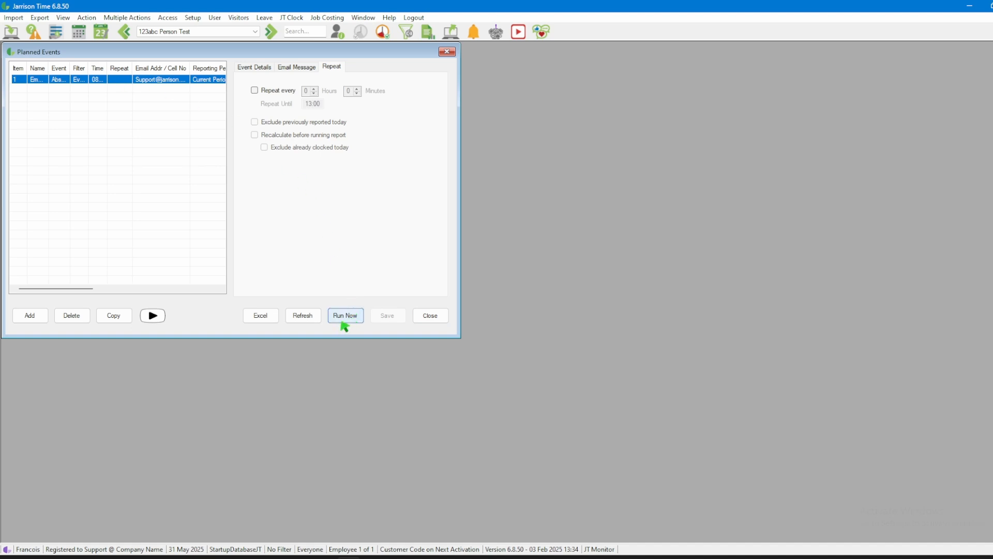
Add a second planned event of type File Export using the Pastel export
{"action": "left_click", "coordinate": [24, 316]}
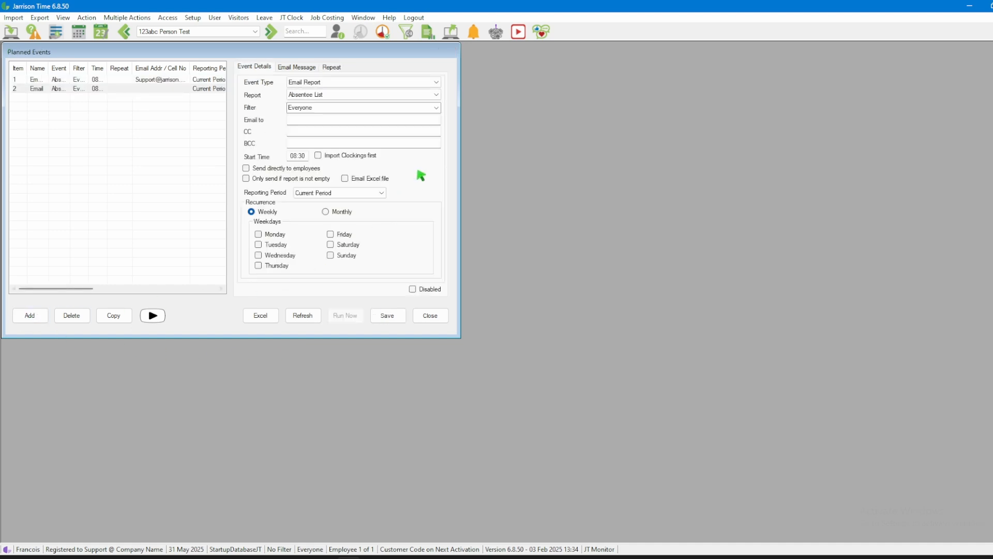
{"action": "left_click", "coordinate": [438, 82]}
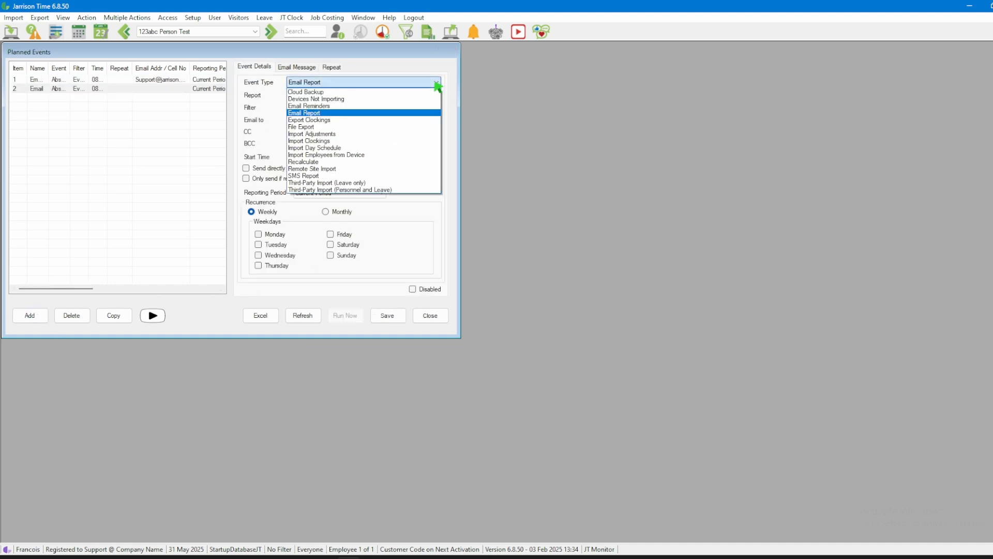
{"action": "left_click", "coordinate": [404, 128]}
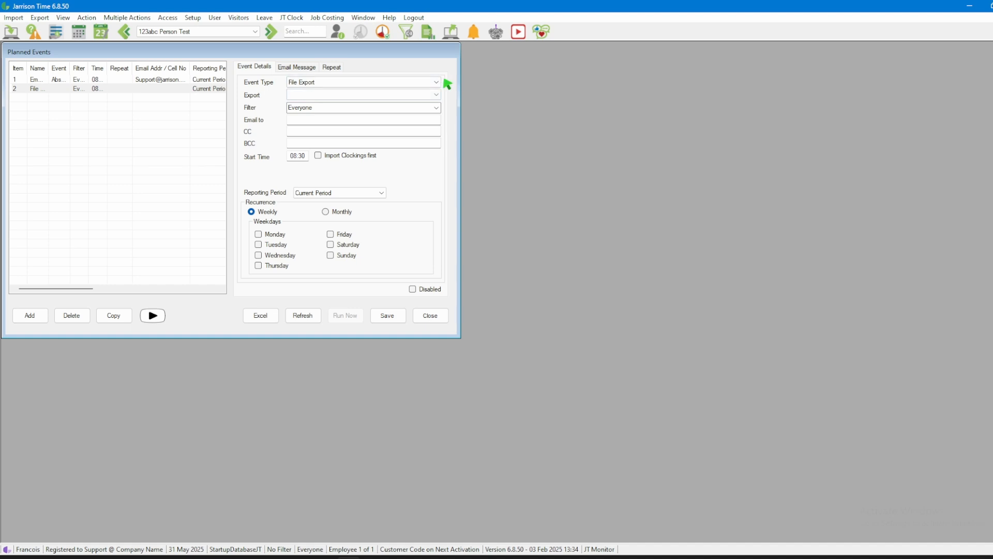
{"action": "left_click", "coordinate": [439, 96]}
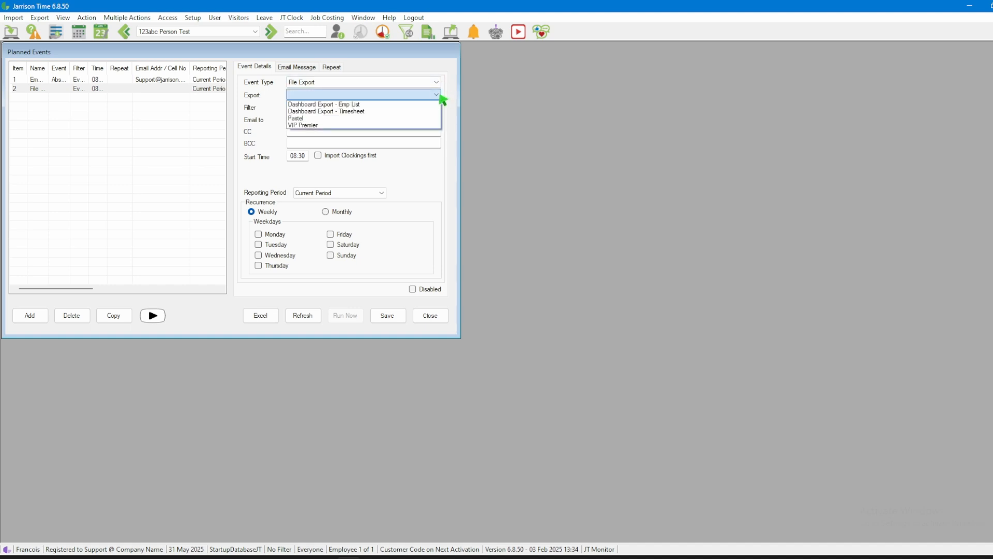
{"action": "left_click", "coordinate": [432, 119]}
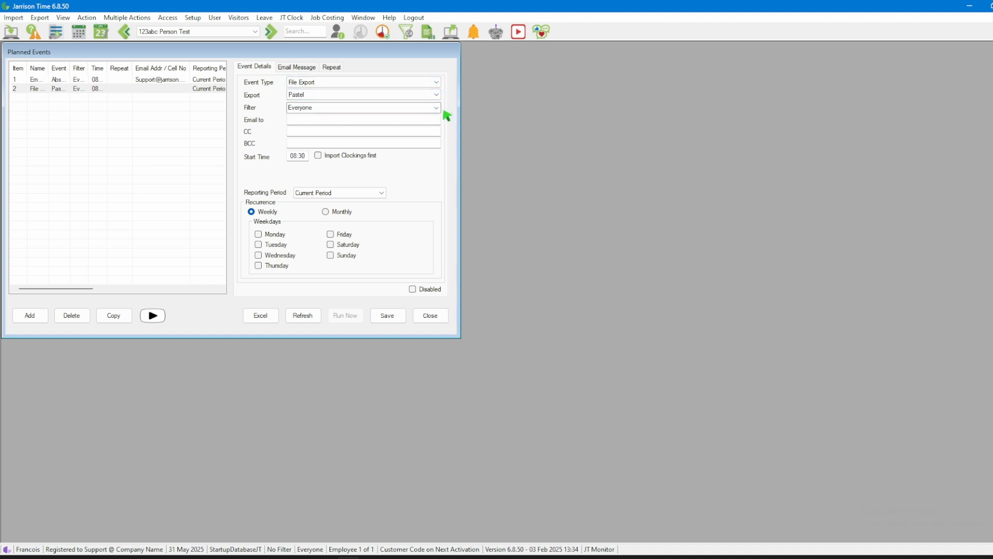
Keep the Everyone filter for the Pastel export, enter the recipient's email address and enable Import Clockings first
{"action": "left_click", "coordinate": [437, 108]}
{"action": "left_click", "coordinate": [439, 107]}
{"action": "left_click", "coordinate": [381, 123]}
{"action": "key", "text": "ctrl+v"}
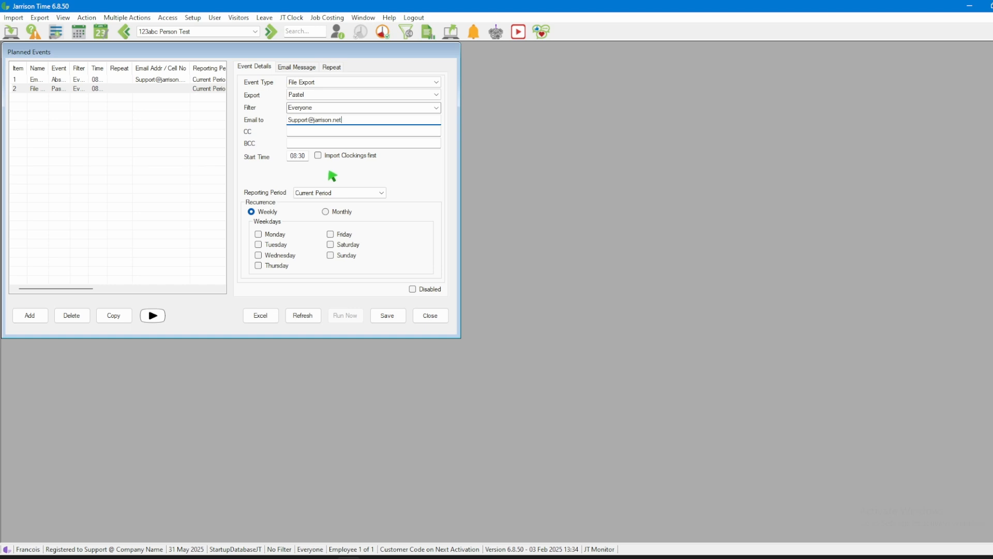
{"action": "left_click", "coordinate": [319, 156]}
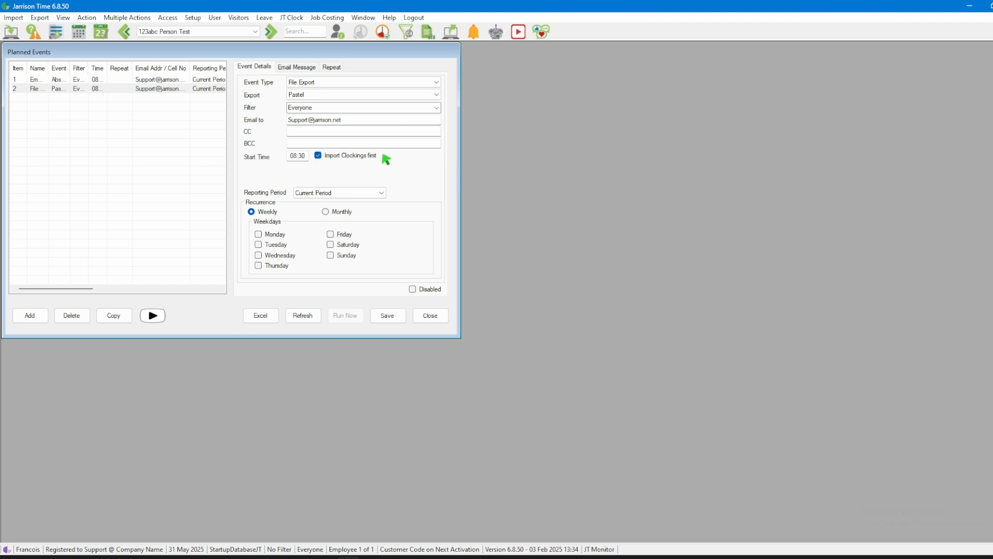
Set the Pastel export's reporting period to Previous Month with monthly recurrence on day 1
{"action": "left_click", "coordinate": [381, 193]}
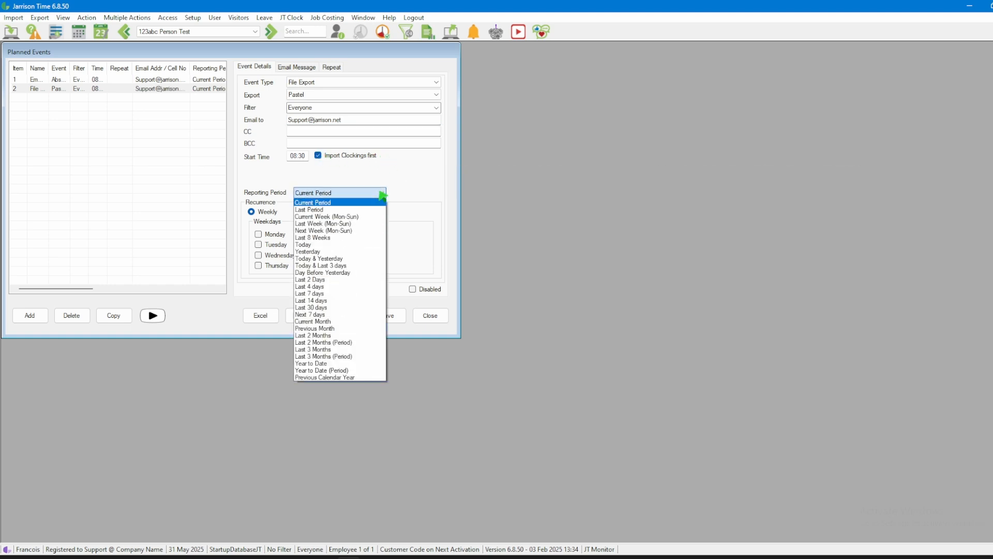
{"action": "left_click", "coordinate": [381, 328]}
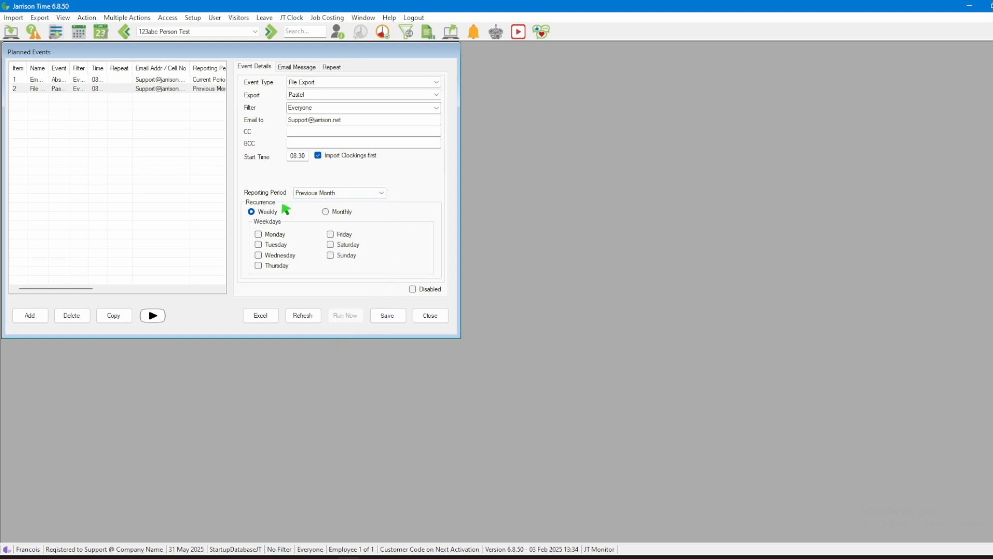
{"action": "left_click", "coordinate": [326, 212]}
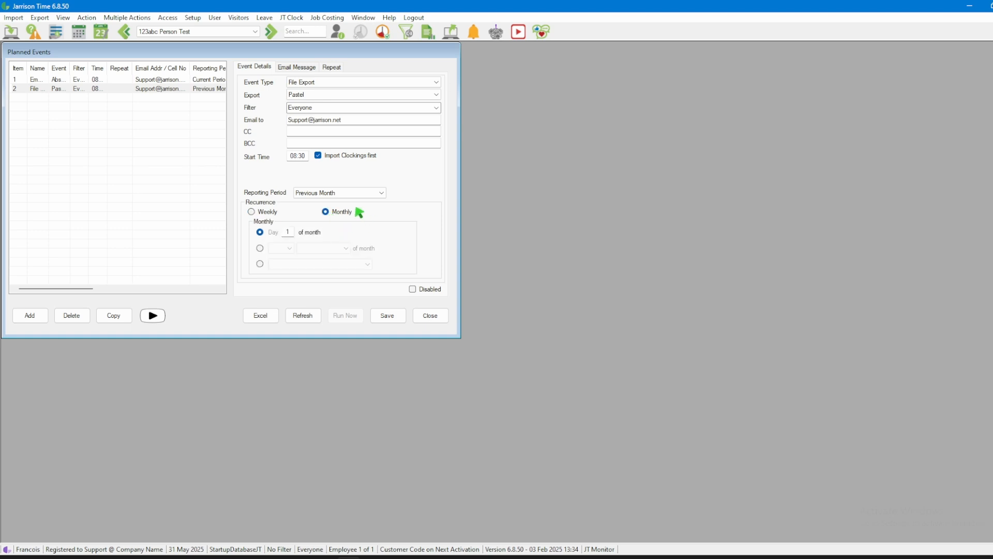
Check the export event's email message and repeat options, then save the event and close Planned Events
{"action": "left_click", "coordinate": [308, 72]}
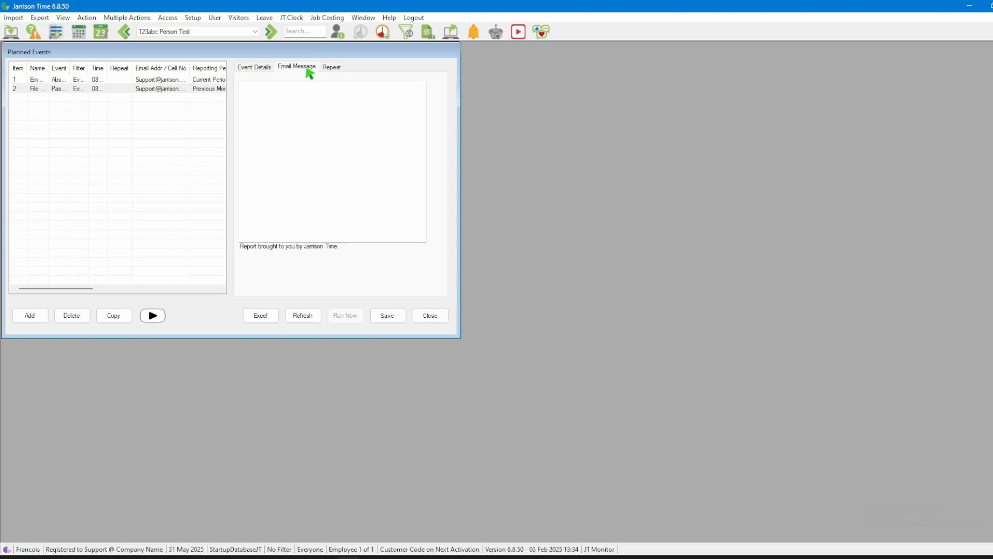
{"action": "left_click", "coordinate": [328, 69]}
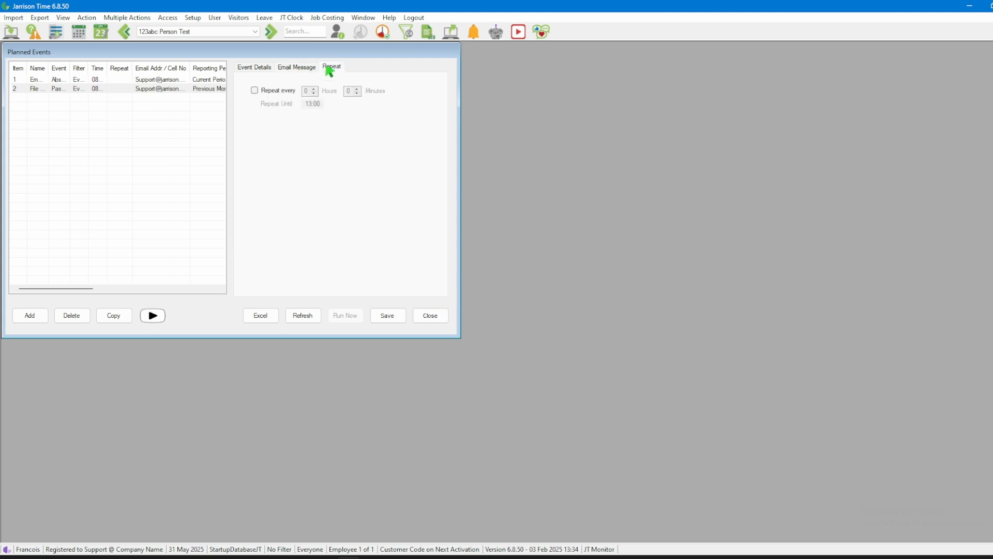
{"action": "left_click", "coordinate": [265, 70]}
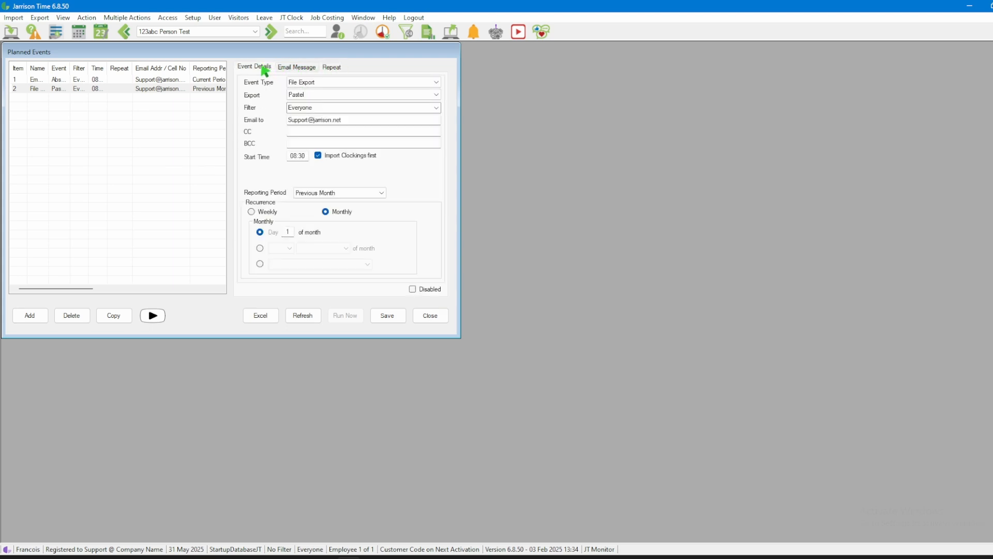
{"action": "left_click", "coordinate": [395, 320]}
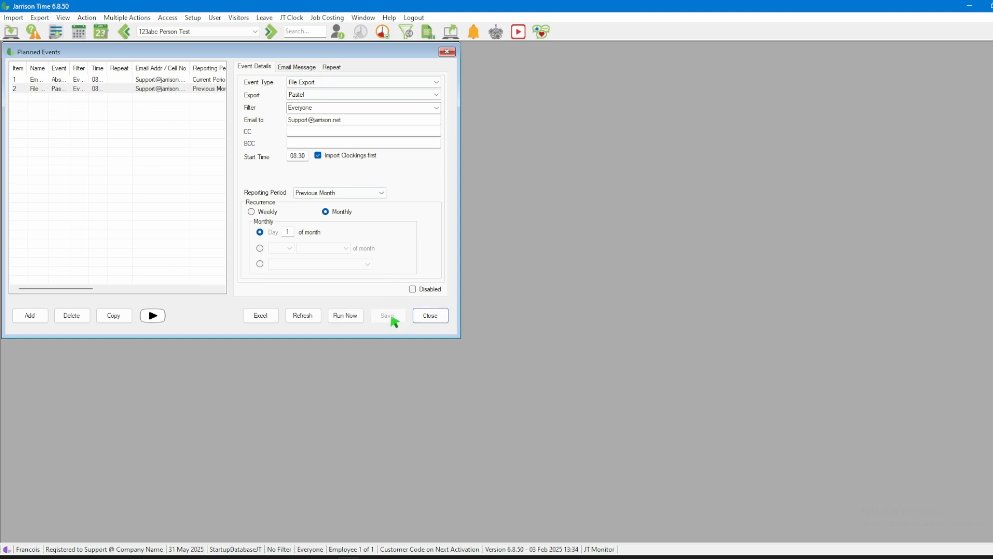
{"action": "left_click", "coordinate": [439, 322]}
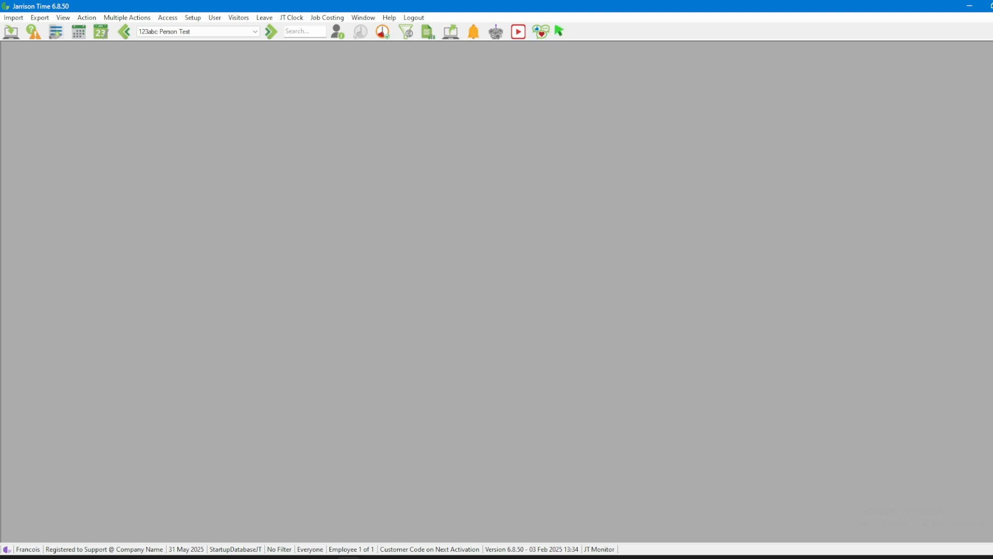